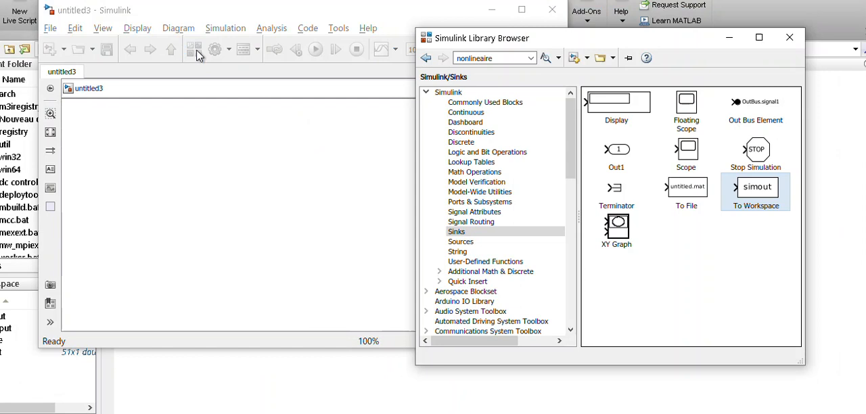
# Look through the blocks available in the Math Operations library
pyautogui.click(493, 173)
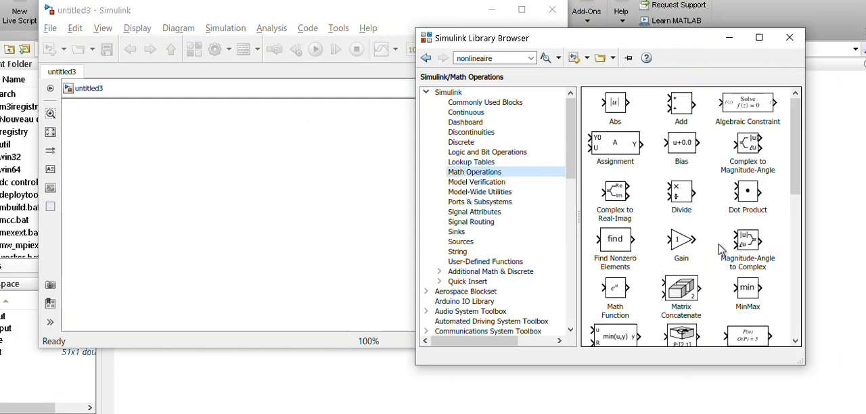
pyautogui.scroll(-2, 691, 283)
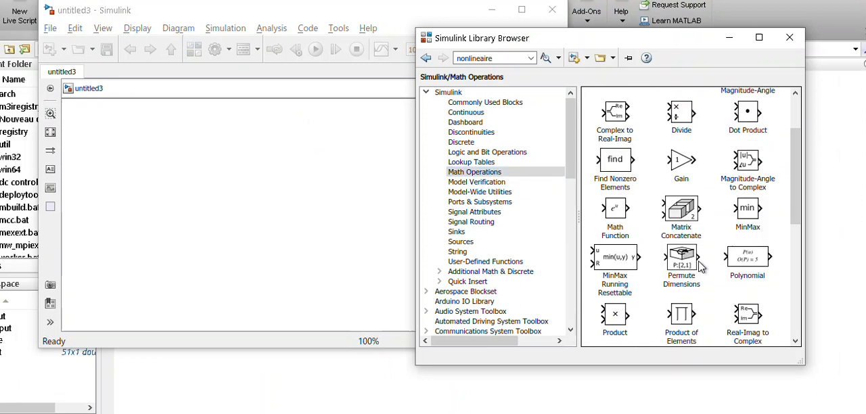
pyautogui.scroll(-4, 701, 268)
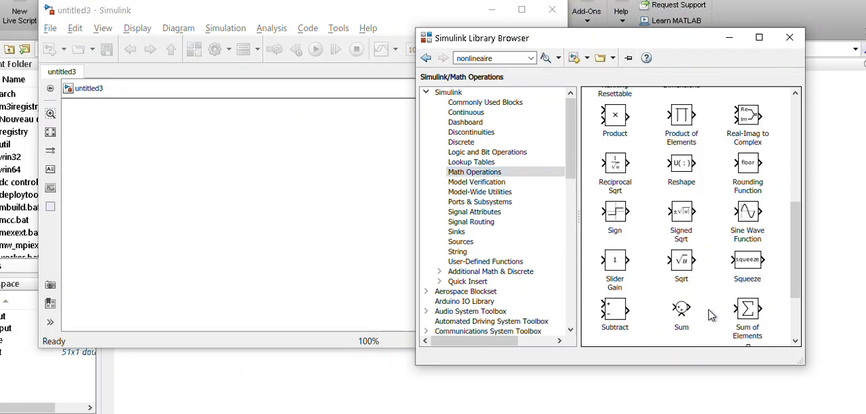
pyautogui.scroll(1, 711, 314)
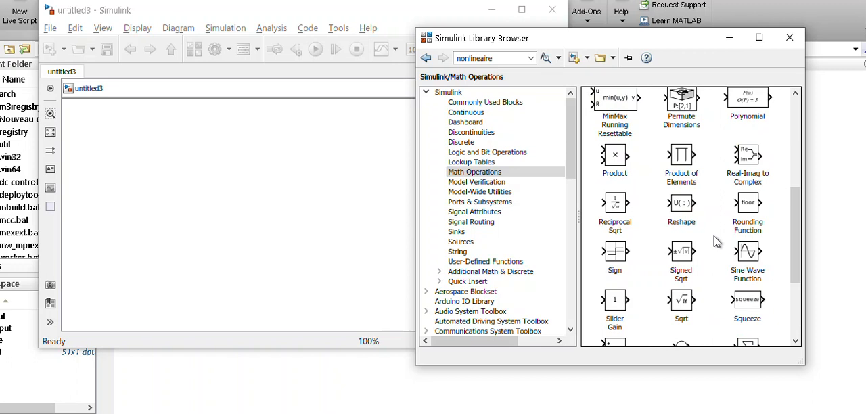
pyautogui.scroll(-2, 731, 240)
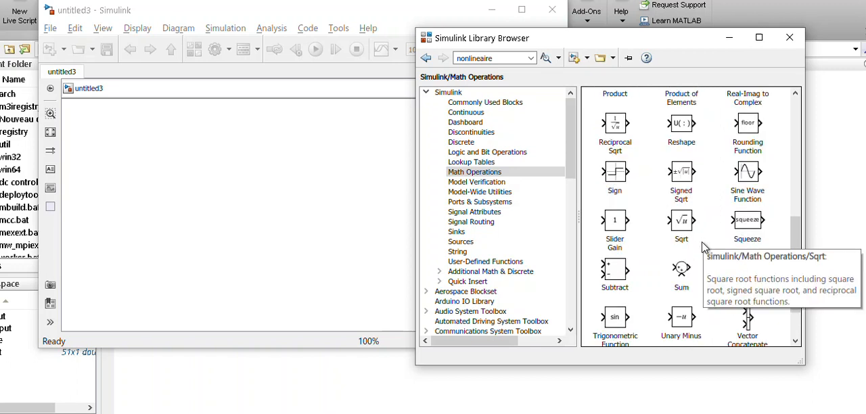
pyautogui.scroll(-2, 704, 251)
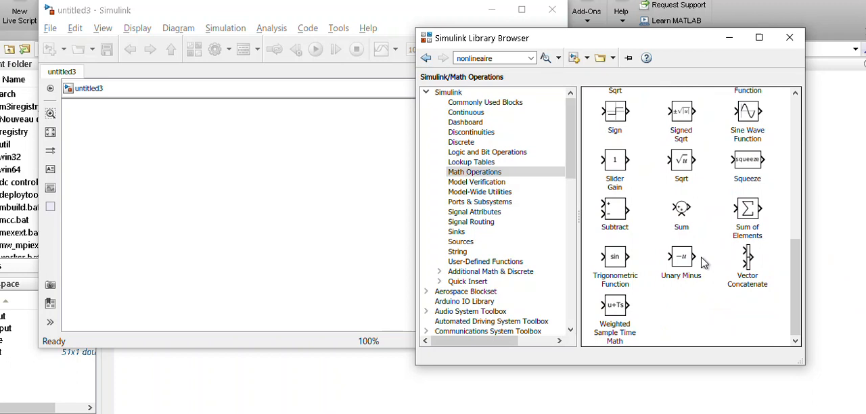
pyautogui.scroll(2, 704, 262)
pyautogui.scroll(1, 704, 262)
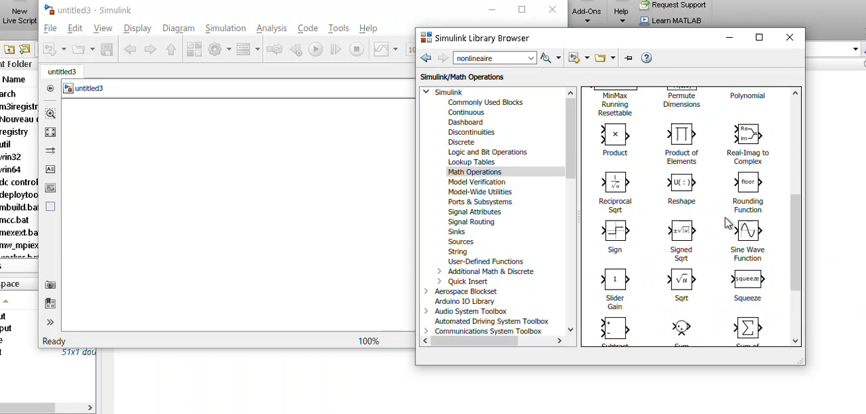
pyautogui.scroll(3, 728, 224)
pyautogui.scroll(1, 727, 225)
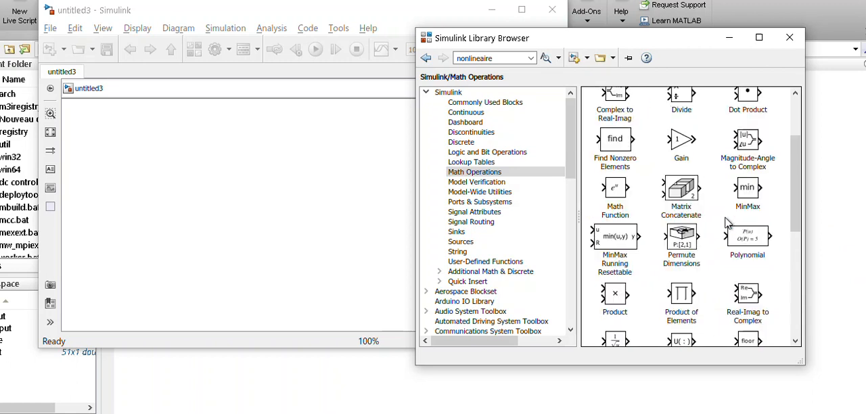
# Add a Sine Wave block from the Sources library to the upper-left area of the empty model
pyautogui.click(474, 242)
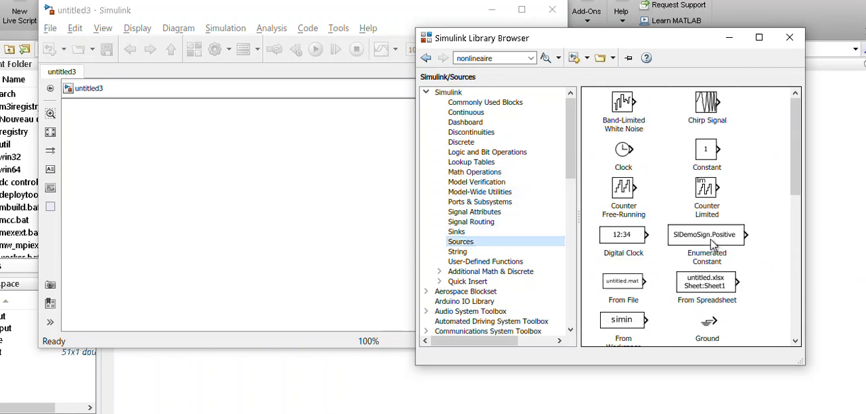
pyautogui.scroll(-5, 710, 257)
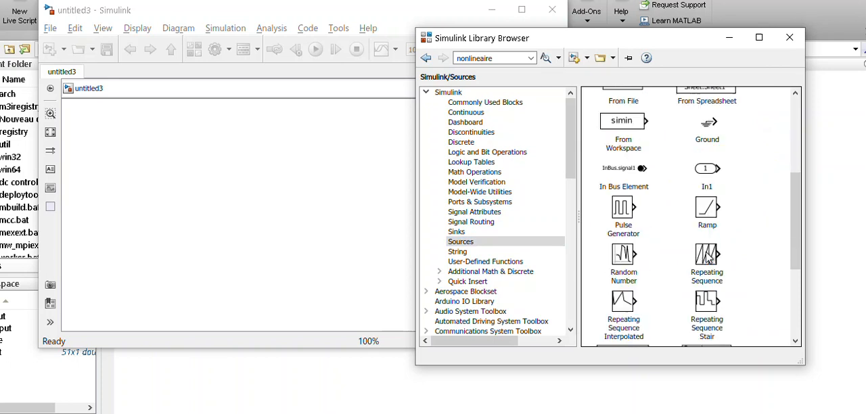
pyautogui.scroll(-3, 709, 257)
pyautogui.moveTo(706, 316); pyautogui.dragTo(132, 149)
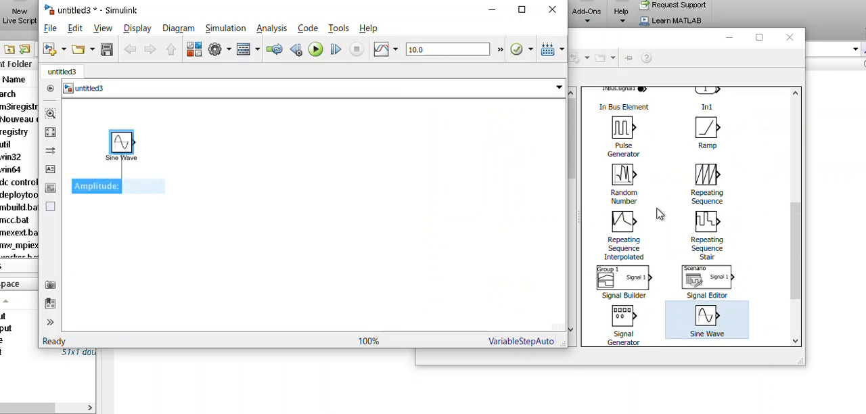
# Add an Integrator block from the Continuous library to the right of the Sine Wave block
pyautogui.click(681, 46)
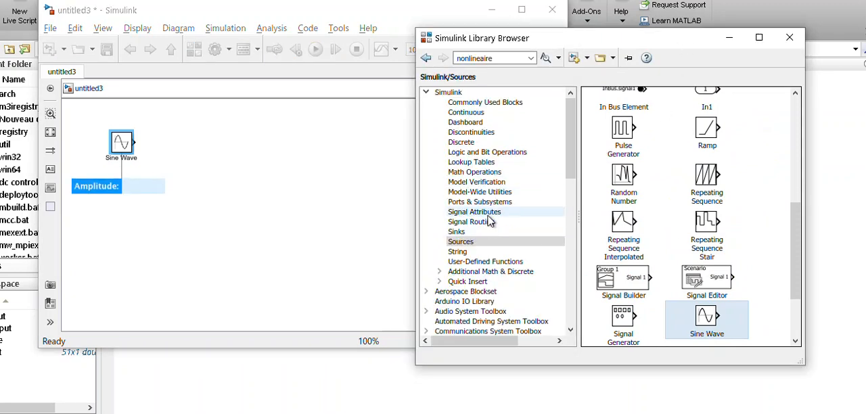
pyautogui.click(466, 112)
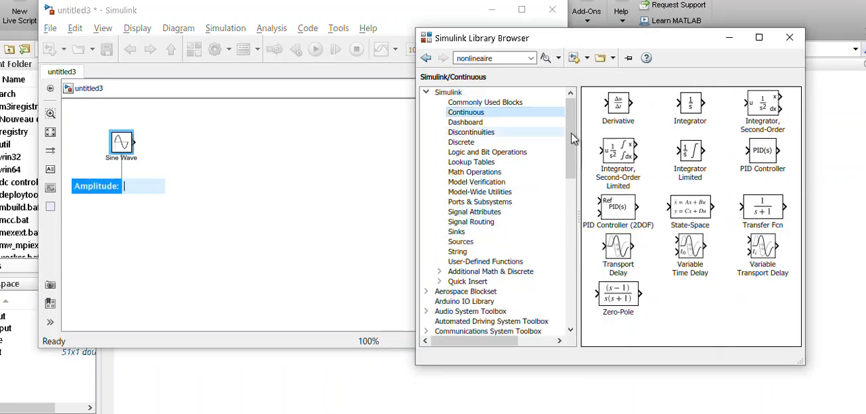
pyautogui.moveTo(690, 105); pyautogui.dragTo(208, 150)
# Find the XY Graph block in the Sinks library and place it to the right of the Integrator
pyautogui.click(675, 75)
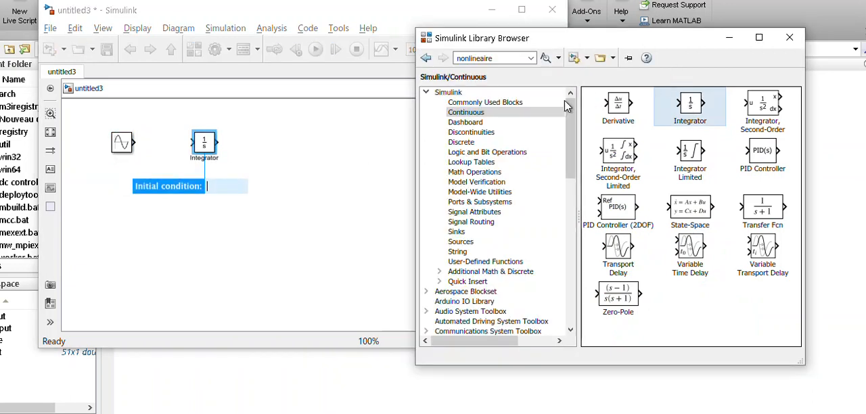
pyautogui.moveTo(570, 132); pyautogui.dragTo(568, 159)
pyautogui.click(450, 202)
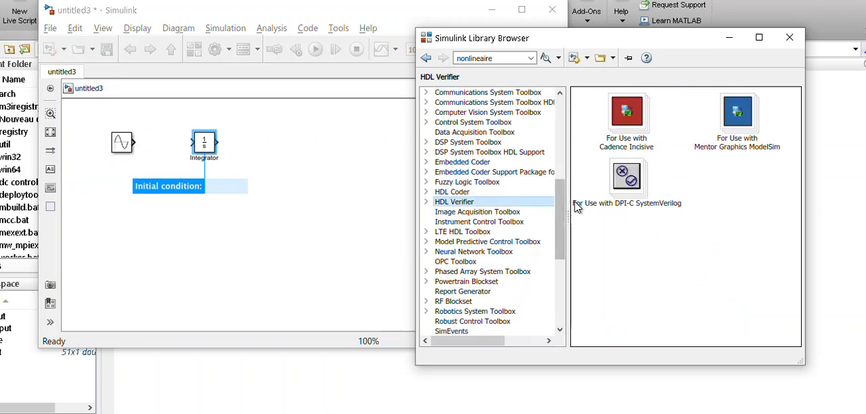
pyautogui.scroll(8, 480, 211)
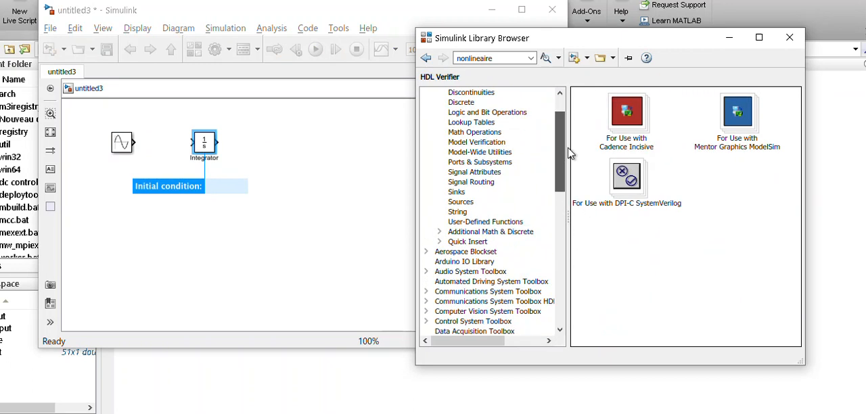
pyautogui.click(477, 223)
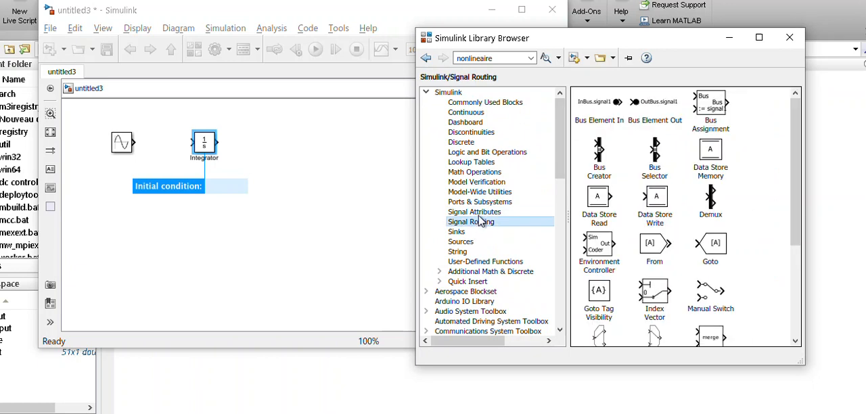
pyautogui.scroll(-5, 655, 212)
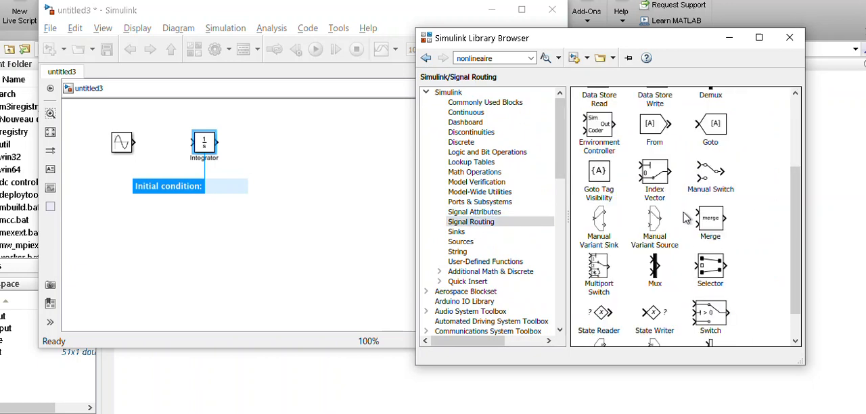
pyautogui.click(475, 214)
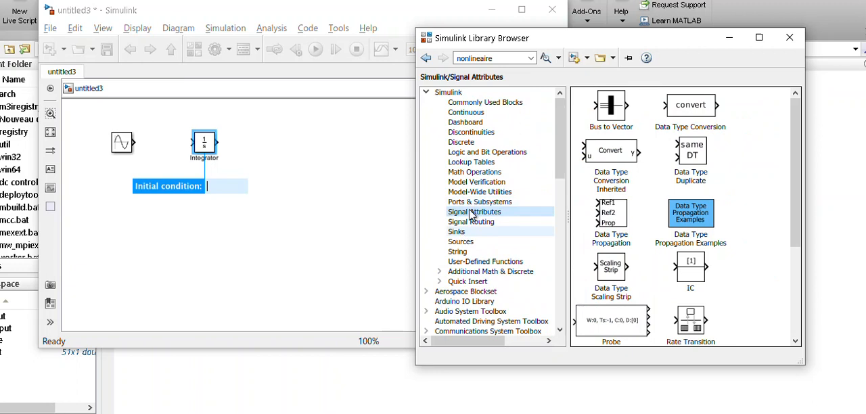
pyautogui.click(476, 114)
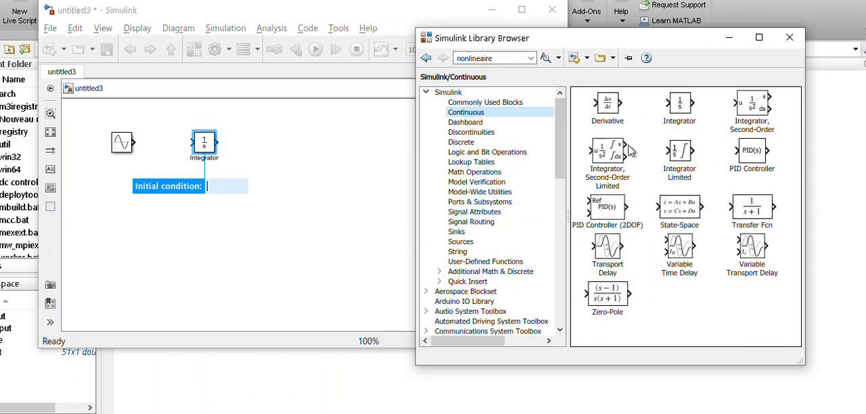
pyautogui.click(460, 233)
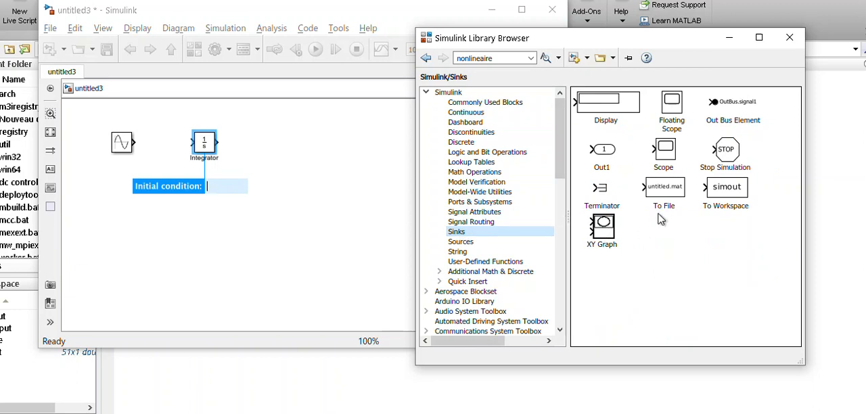
pyautogui.moveTo(608, 244); pyautogui.dragTo(300, 155)
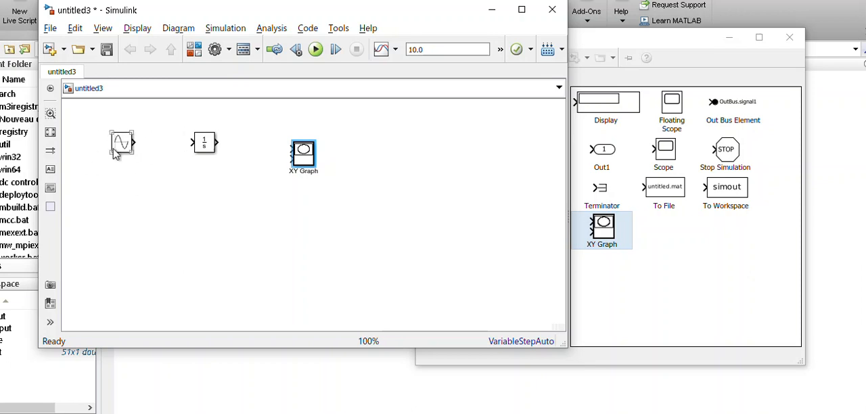
# Shift the Integrator slightly to the right and connect the Sine Wave output to its input
pyautogui.click(205, 152)
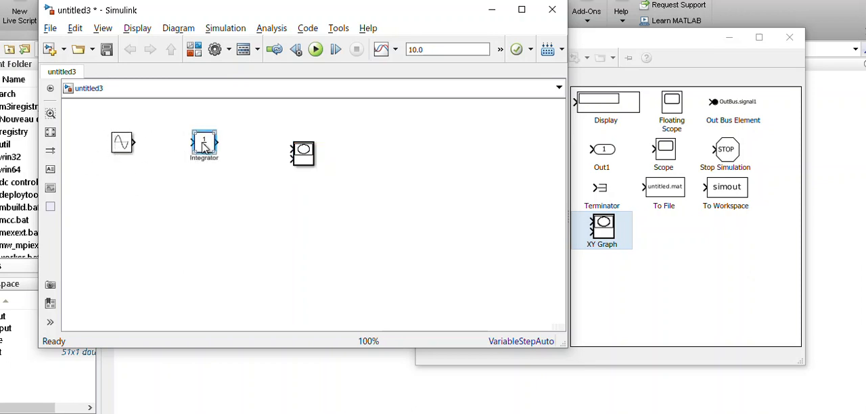
pyautogui.moveTo(203, 150); pyautogui.dragTo(206, 143)
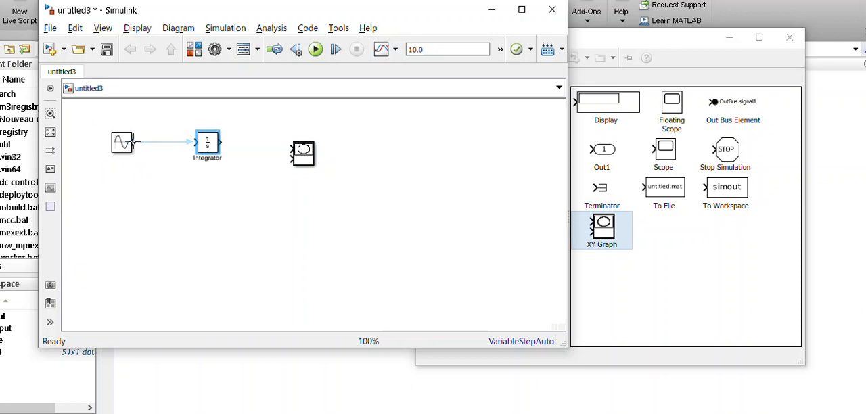
pyautogui.click(136, 142)
pyautogui.click(190, 143)
# Connect the Integrator output to the lower input of the XY Graph block
pyautogui.moveTo(221, 143); pyautogui.dragTo(289, 152)
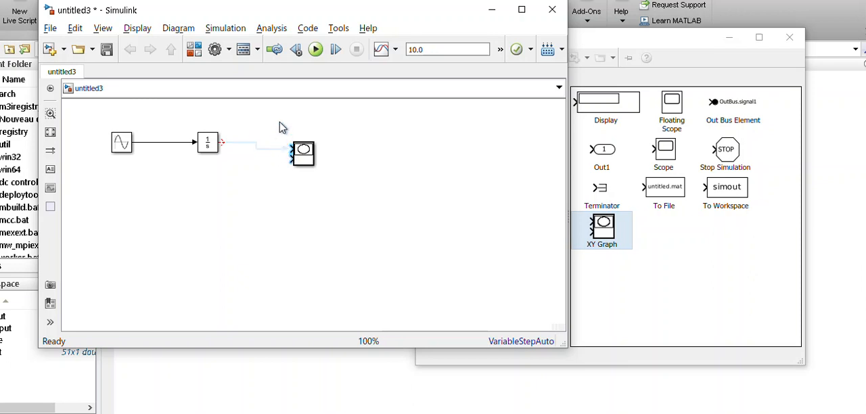
pyautogui.click(285, 165)
pyautogui.click(215, 149)
# Add a Clock block from the Sources library above the line between the Integrator and the XY Graph
pyautogui.click(198, 53)
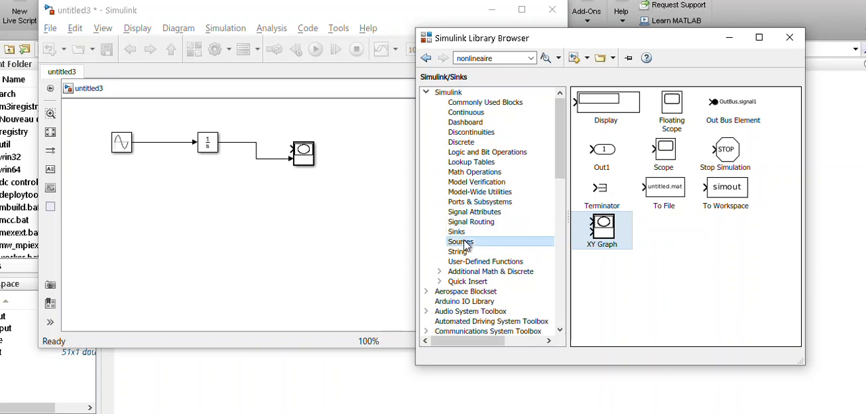
pyautogui.click(489, 242)
pyautogui.moveTo(617, 157); pyautogui.dragTo(253, 120)
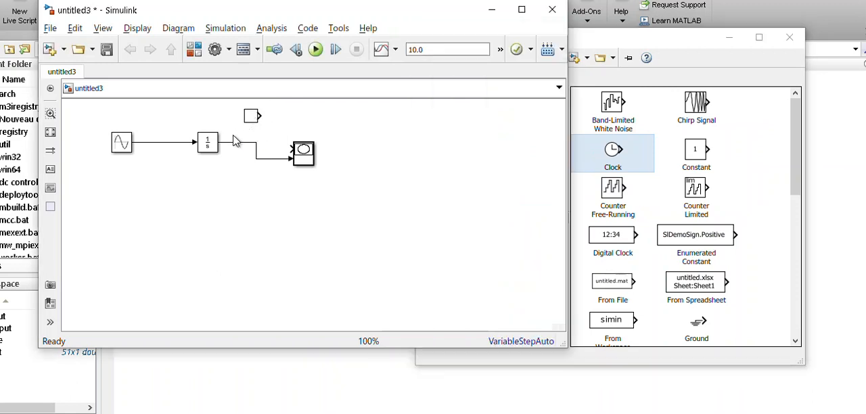
# Move the XY Graph farther right to straighten its Integrator line, and connect the Clock to its upper input
pyautogui.moveTo(309, 159); pyautogui.dragTo(368, 148)
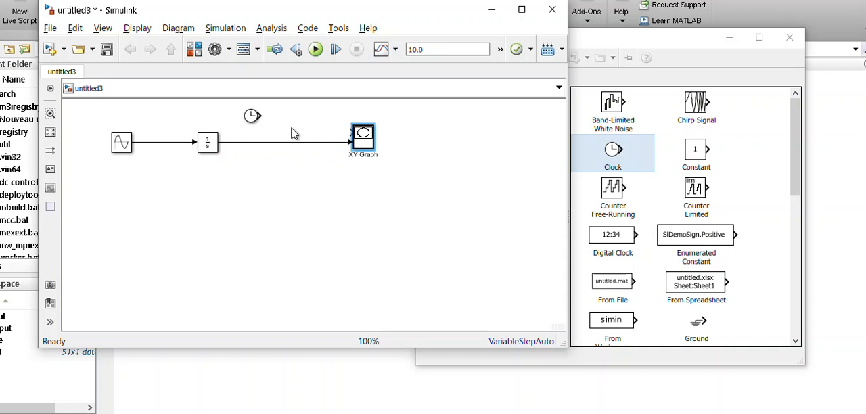
pyautogui.click(268, 121)
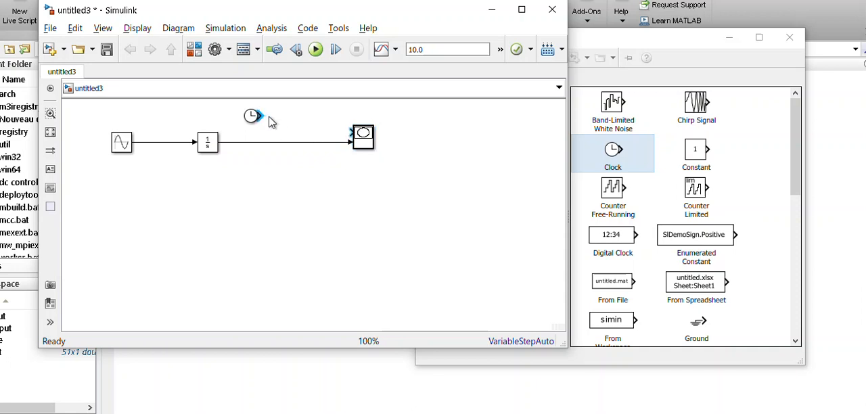
pyautogui.moveTo(260, 115); pyautogui.dragTo(352, 132)
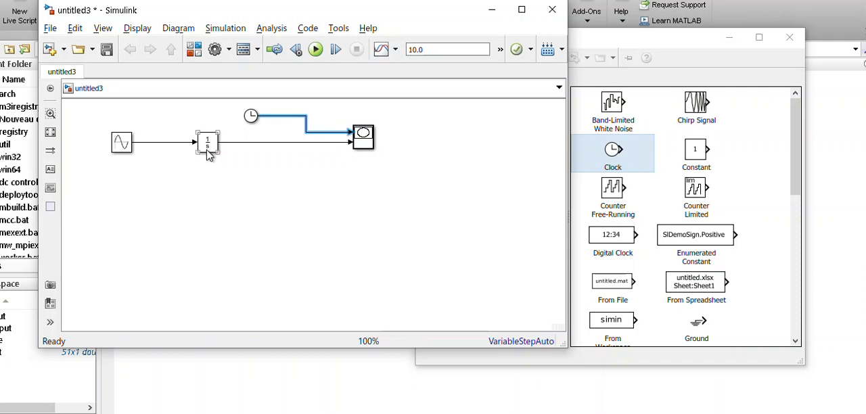
# Set the Integrator's initial condition to -1
pyautogui.doubleClick(207, 142)
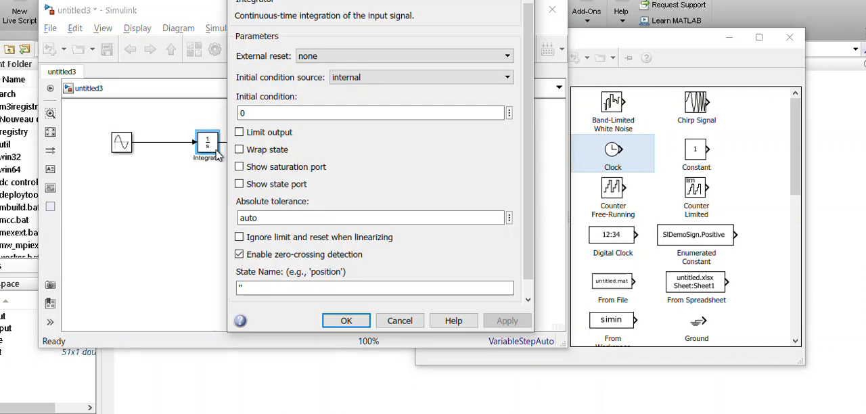
pyautogui.doubleClick(251, 113)
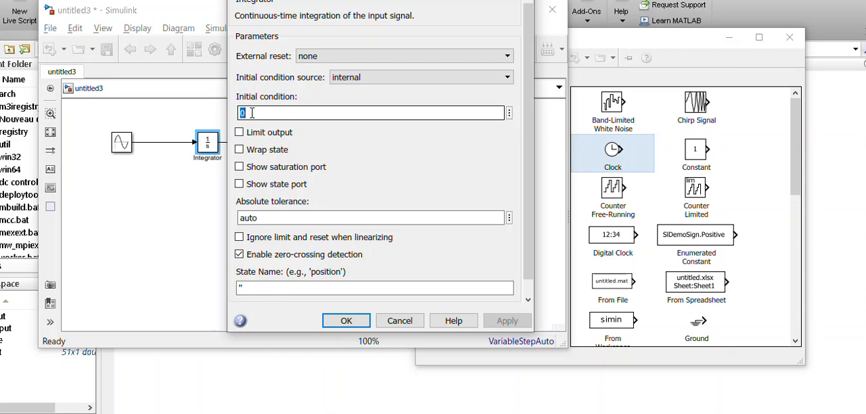
pyautogui.write('-1')
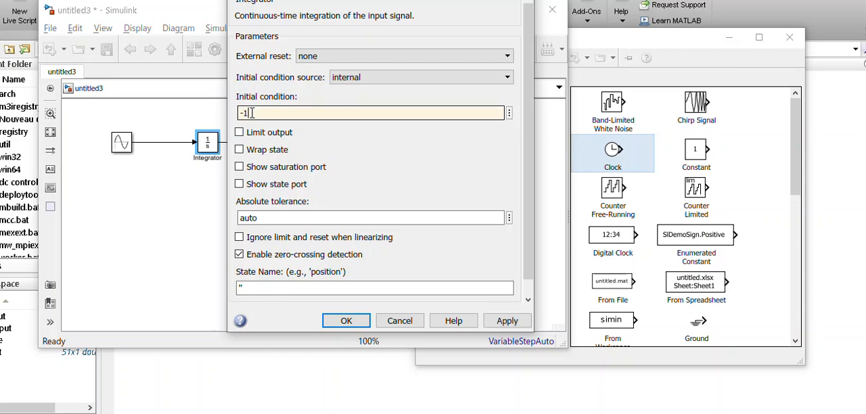
pyautogui.click(346, 320)
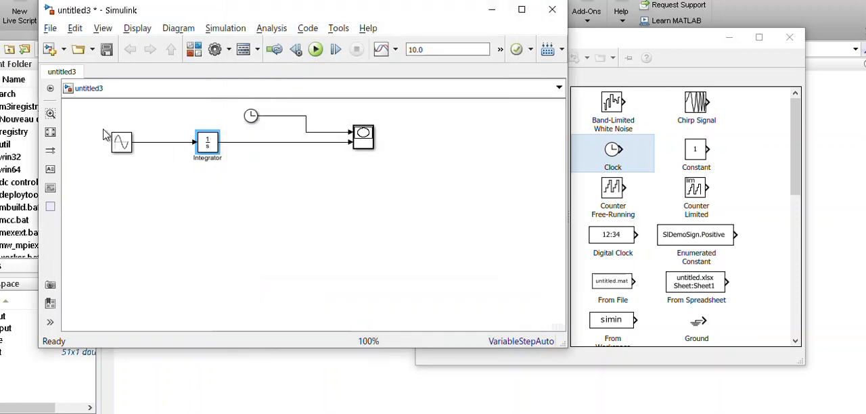
# Review the parameters of the Sine Wave and Clock blocks and keep their existing values
pyautogui.doubleClick(119, 144)
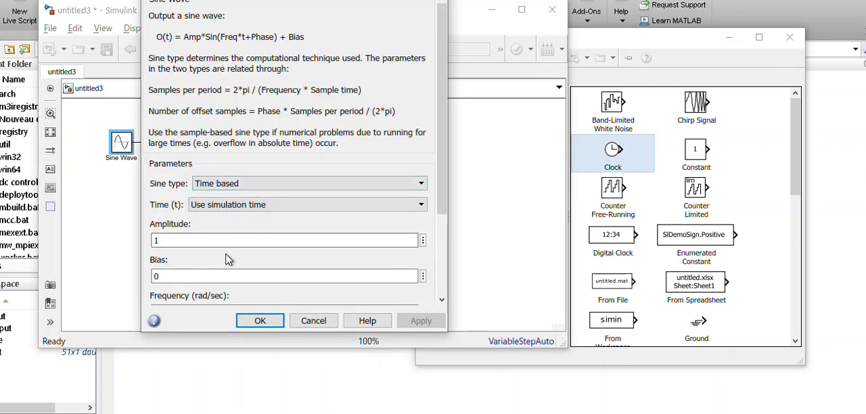
pyautogui.scroll(-2, 445, 178)
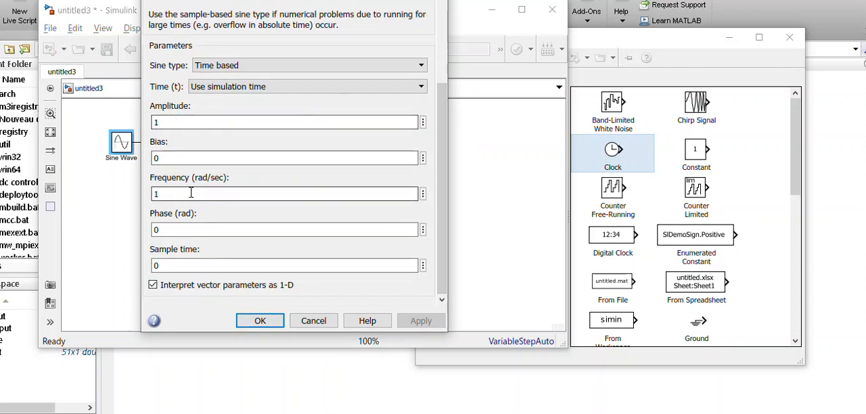
pyautogui.click(259, 322)
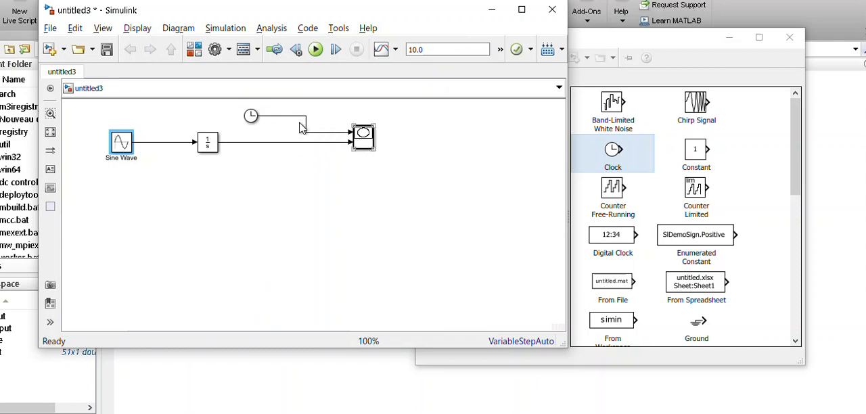
pyautogui.doubleClick(251, 115)
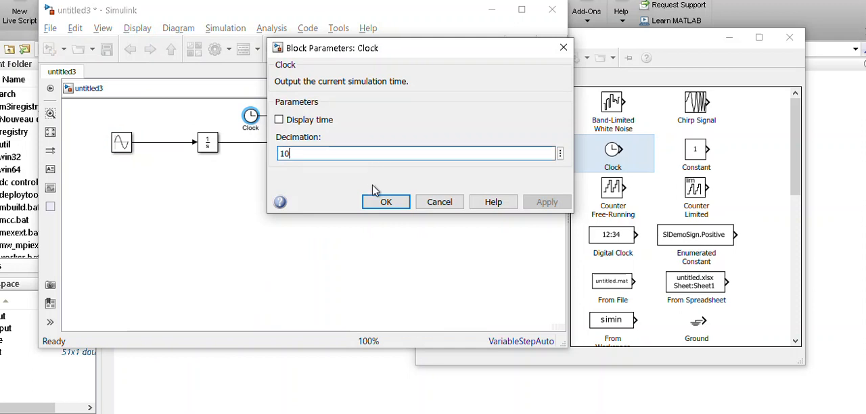
pyautogui.click(384, 201)
# Set the XY Graph's X range from 0 to 10 and its Y range from -2 to 4
pyautogui.doubleClick(366, 148)
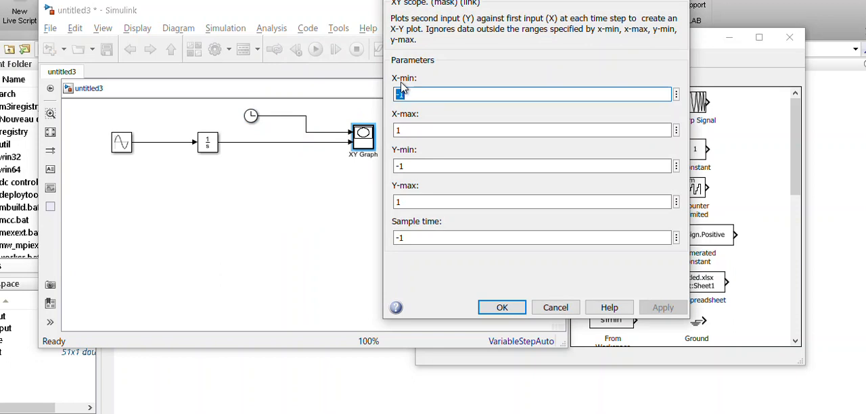
pyautogui.write('0')
pyautogui.press('Tab')
pyautogui.write('10')
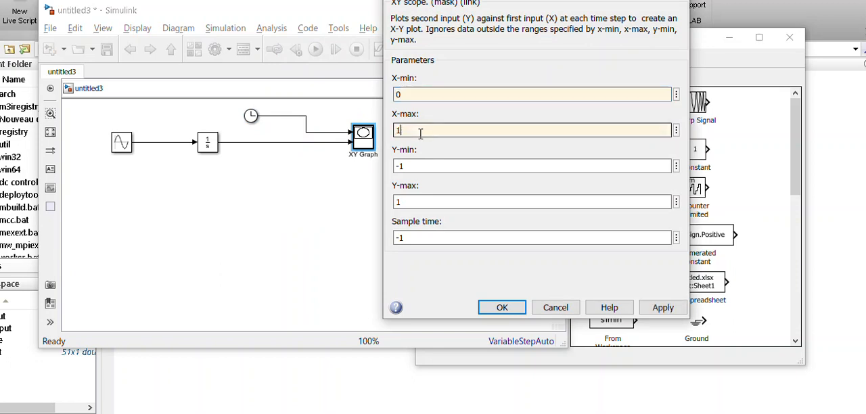
pyautogui.press('Tab')
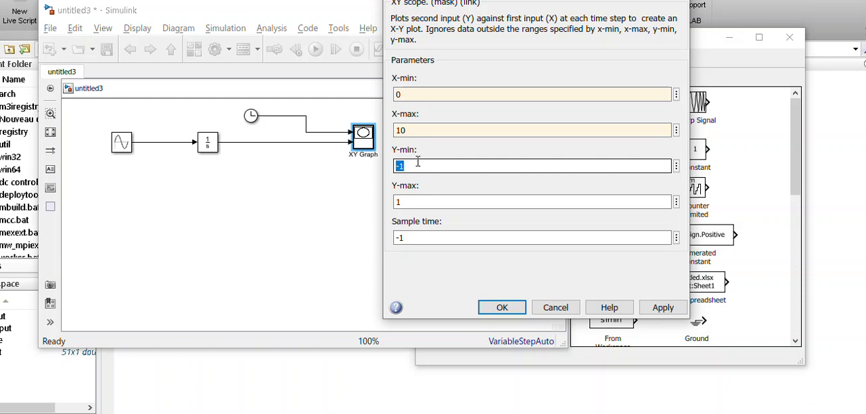
pyautogui.write('-')
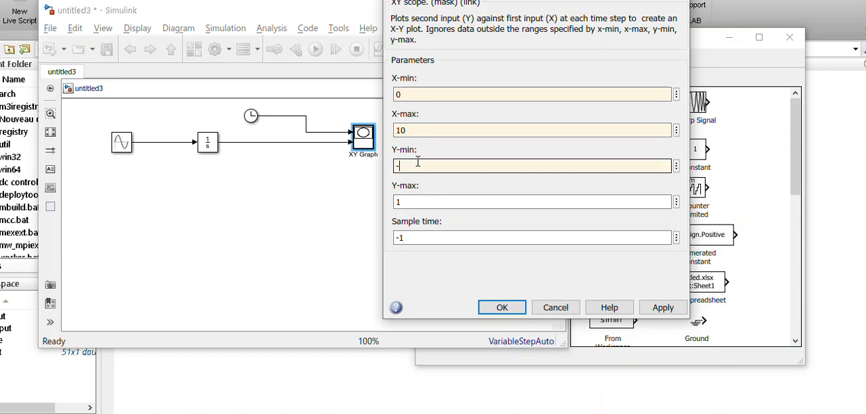
pyautogui.write('2')
pyautogui.press('Tab')
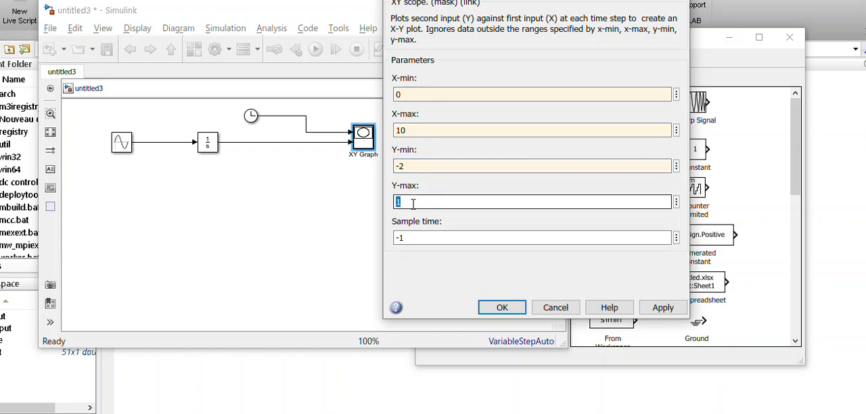
pyautogui.write('4')
pyautogui.click(502, 307)
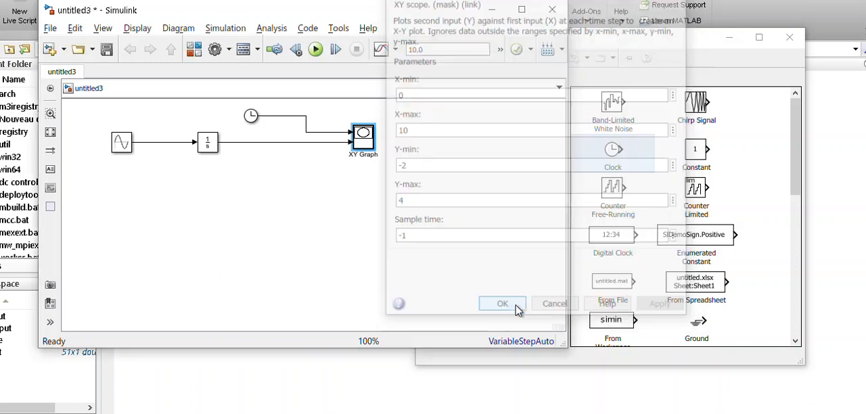
# Run the simulation, move the XY plot window clear of the model to examine the curve, and close it
pyautogui.scroll(1, 369, 198)
pyautogui.scroll(-1, 369, 198)
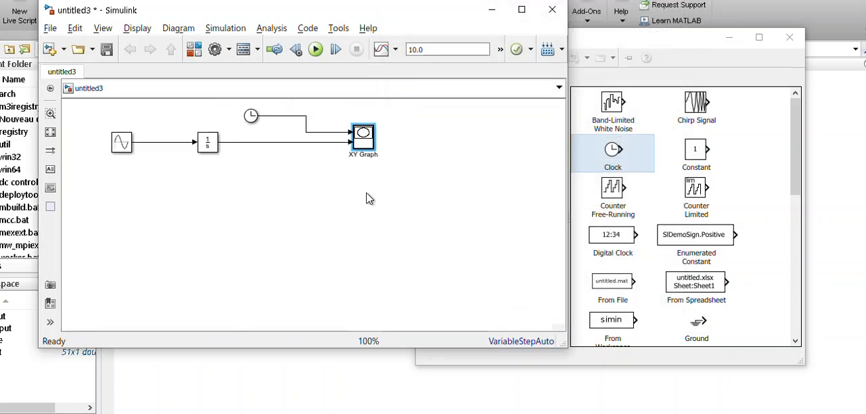
pyautogui.click(316, 50)
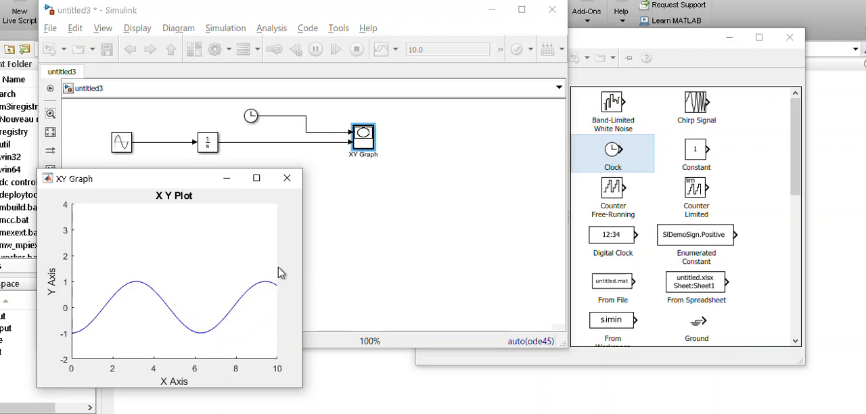
pyautogui.moveTo(186, 186); pyautogui.dragTo(681, 105)
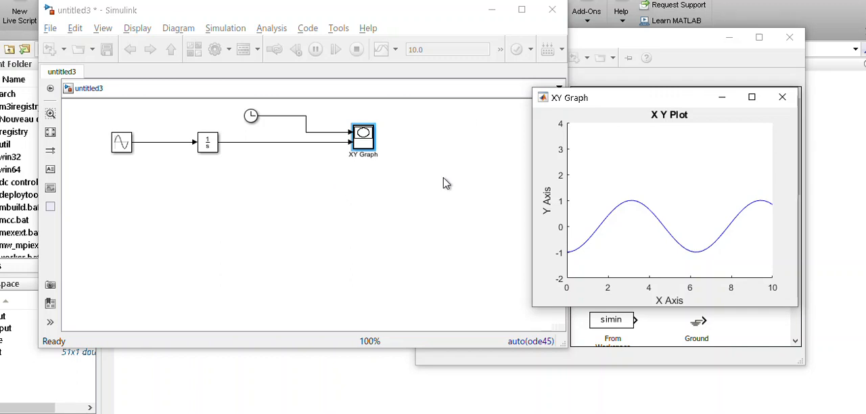
pyautogui.click(783, 96)
# Add a To Workspace block from the Sinks library to the model, below the Integrator
pyautogui.click(192, 51)
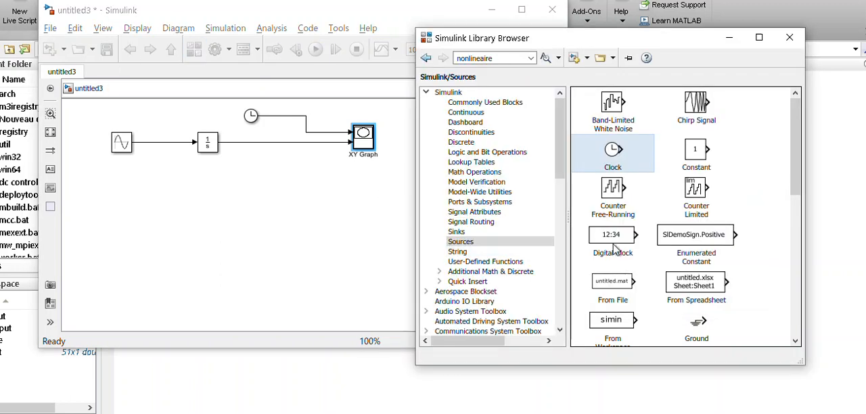
pyautogui.moveTo(800, 163); pyautogui.dragTo(801, 203)
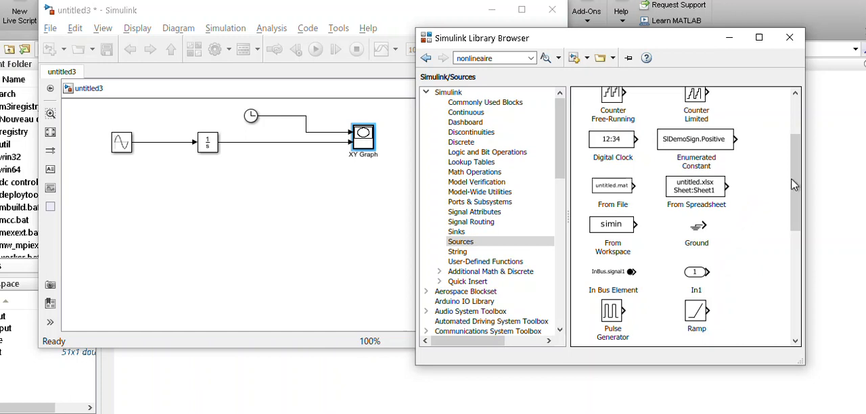
pyautogui.moveTo(798, 196); pyautogui.dragTo(793, 141)
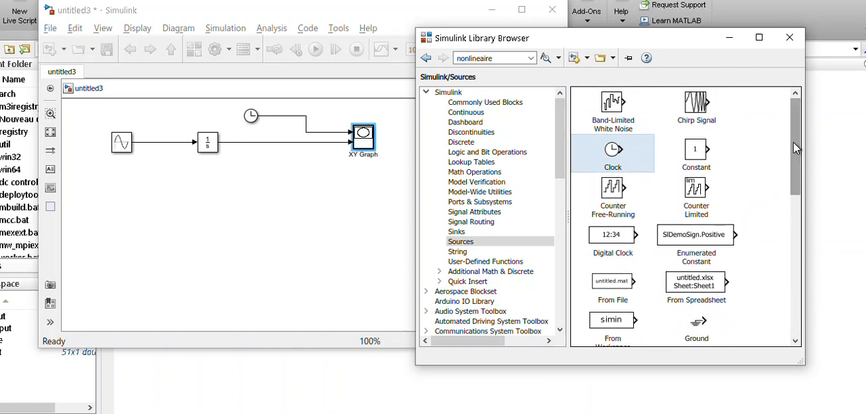
pyautogui.click(459, 231)
pyautogui.moveTo(747, 195); pyautogui.dragTo(190, 223)
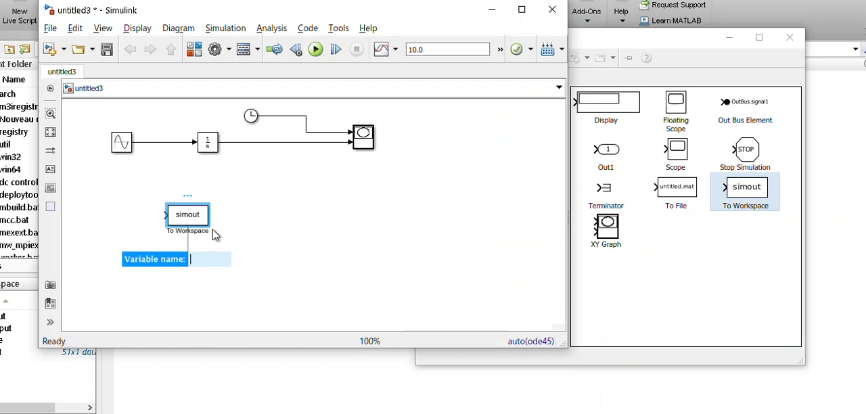
# Duplicate the To Workspace block, delete the surplus copy, and align the remaining three in a row below the model
pyautogui.moveTo(195, 218); pyautogui.dragTo(271, 227)
pyautogui.hotkey('ctrl', 'v')
pyautogui.moveTo(273, 225); pyautogui.dragTo(314, 231)
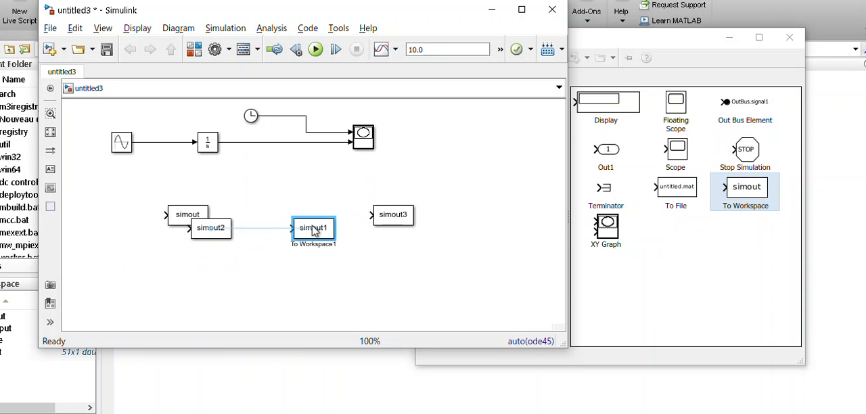
pyautogui.press('Delete')
pyautogui.moveTo(209, 230); pyautogui.dragTo(304, 218)
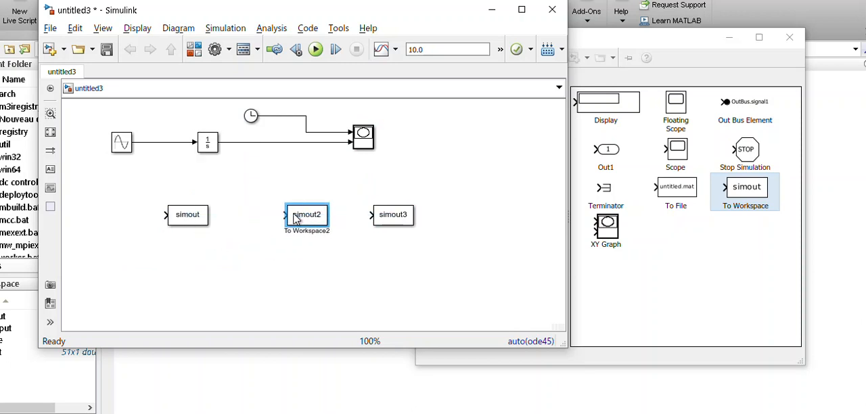
# Connect simout to the Sine Wave output, simout2 to the Integrator output, and simout3 to the Clock line
pyautogui.moveTo(170, 214); pyautogui.dragTo(153, 142)
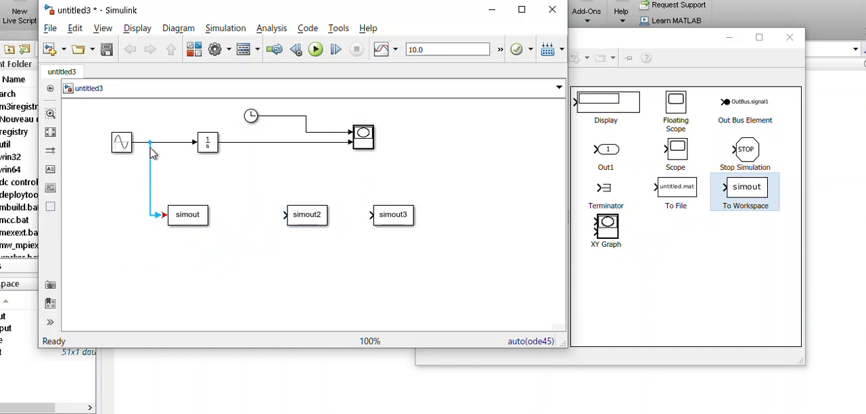
pyautogui.moveTo(284, 215); pyautogui.dragTo(247, 142)
pyautogui.click(374, 215)
pyautogui.moveTo(371, 215)
pyautogui.mouseDown()
pyautogui.moveTo(356, 162)
pyautogui.moveTo(322, 139)
pyautogui.moveTo(334, 137)
pyautogui.mouseUp()
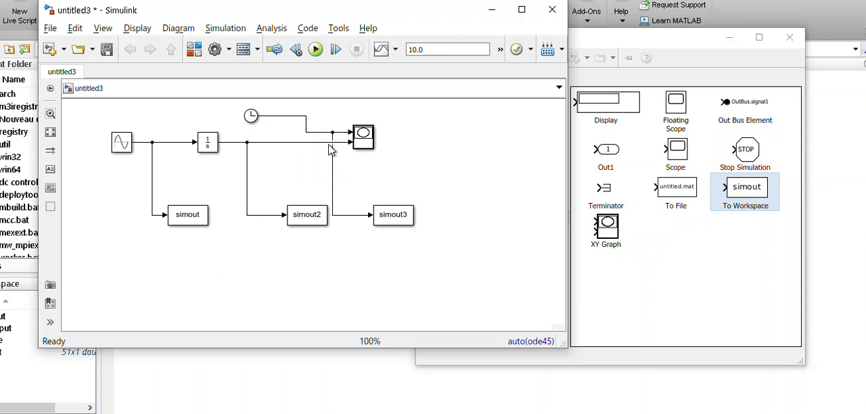
# Name the variable of the To Workspace block on the Sine Wave signal input and set its save format to Array
pyautogui.click(195, 217)
pyautogui.doubleClick(195, 217)
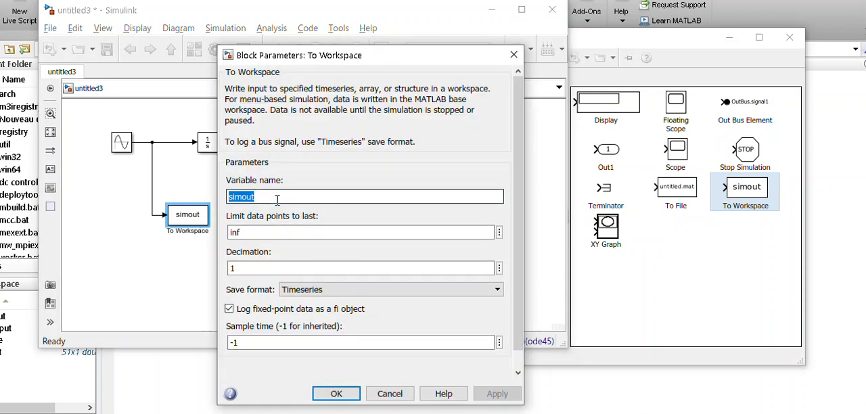
pyautogui.write('inp')
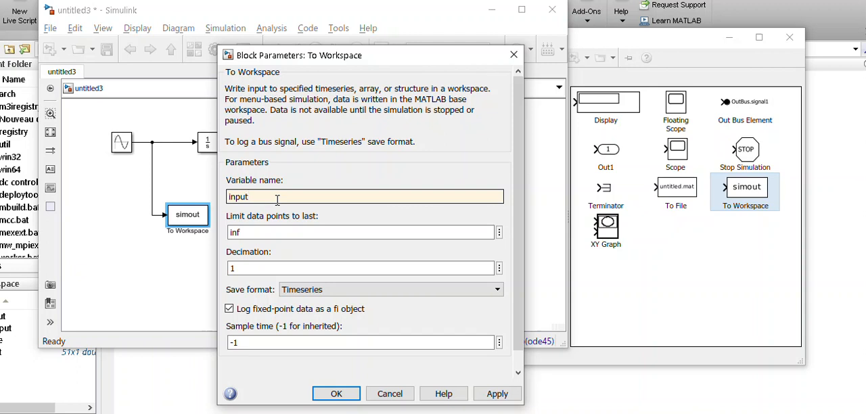
pyautogui.click(356, 291)
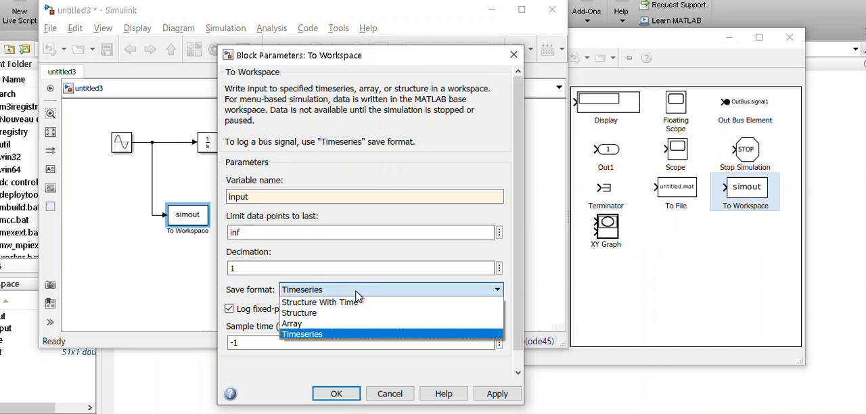
pyautogui.click(326, 325)
pyautogui.click(398, 390)
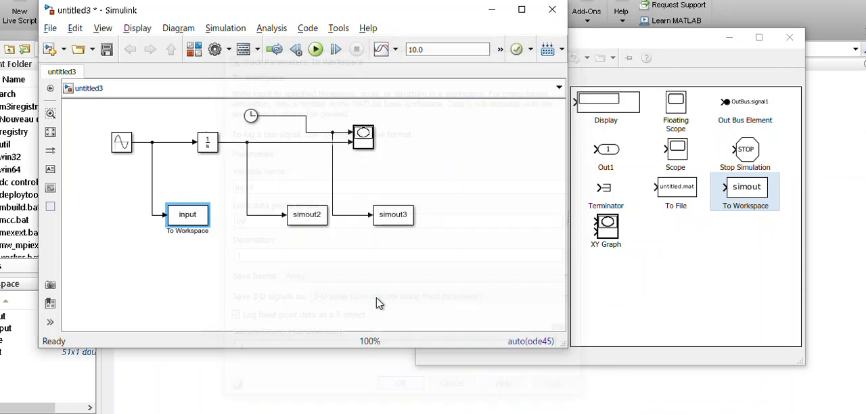
# Name the variable of the To Workspace block on the Integrator signal output and set its save format to Array
pyautogui.click(312, 227)
pyautogui.rightClick(309, 218)
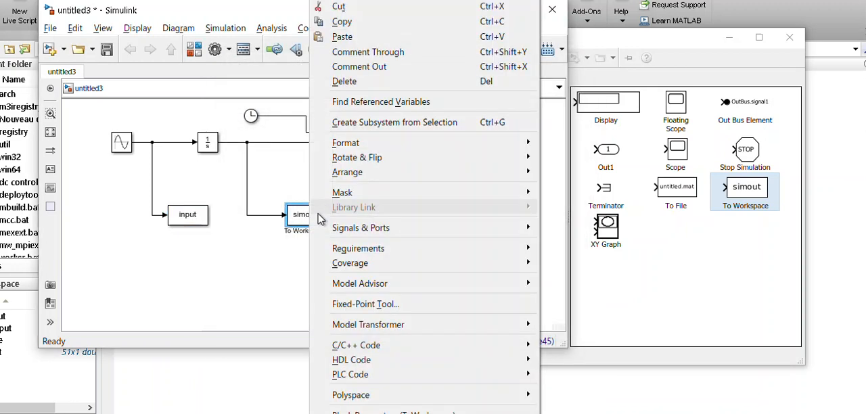
pyautogui.click(310, 218)
pyautogui.doubleClick(310, 218)
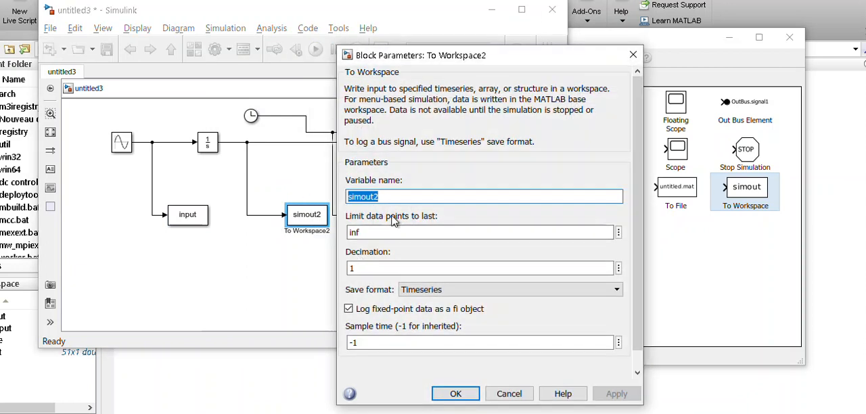
pyautogui.write('oupt')
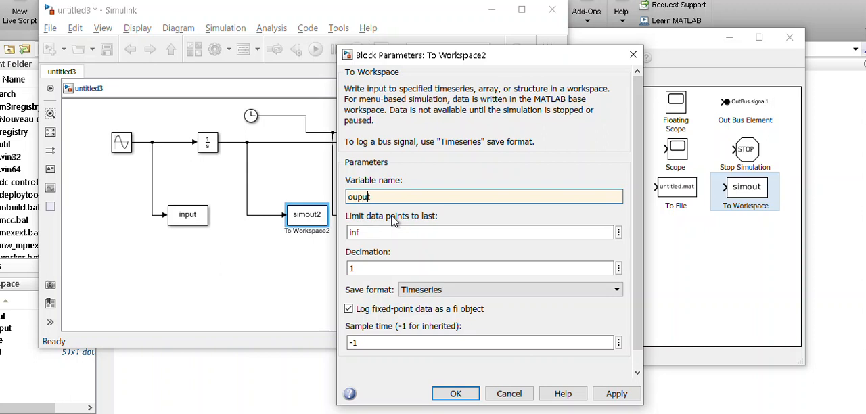
pyautogui.write('t')
pyautogui.click(525, 289)
pyautogui.click(416, 323)
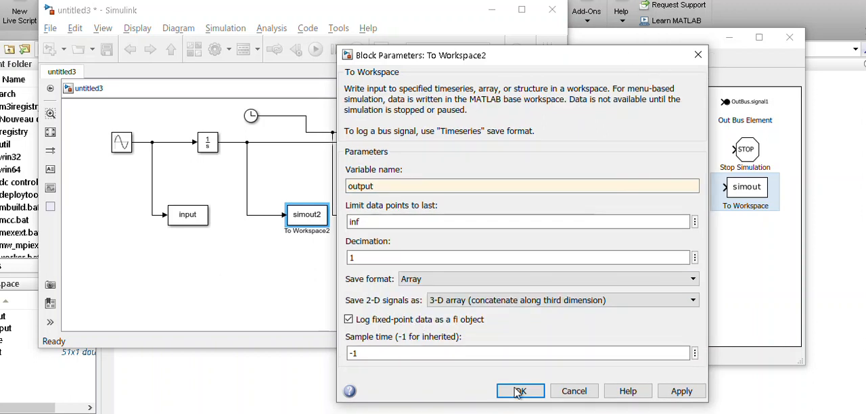
pyautogui.click(456, 393)
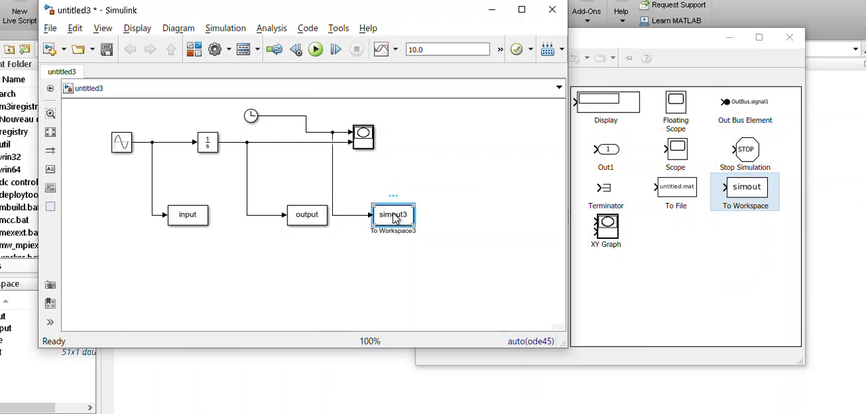
# Name the variable of the To Workspace block on the Clock signal time and set its save format to Array
pyautogui.doubleClick(393, 215)
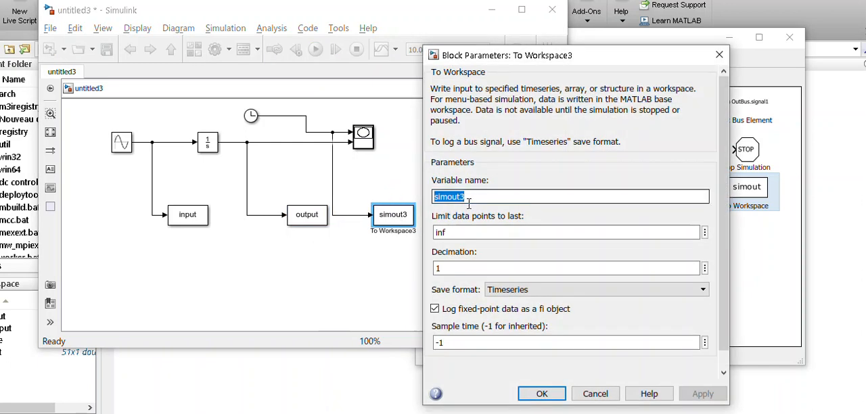
pyautogui.write('time')
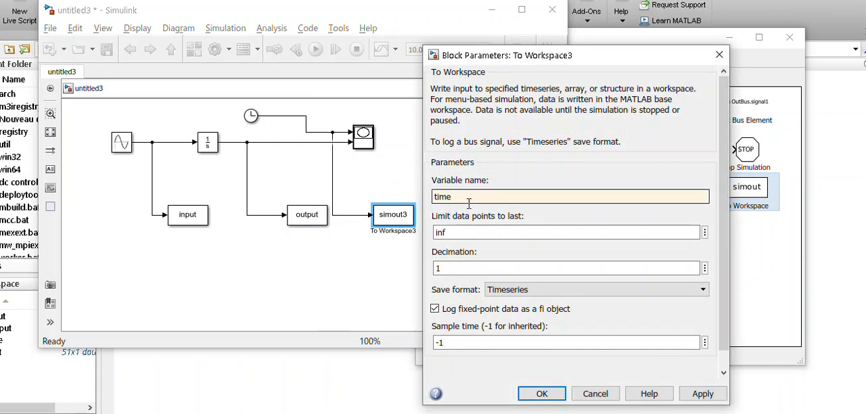
pyautogui.click(550, 290)
pyautogui.click(535, 323)
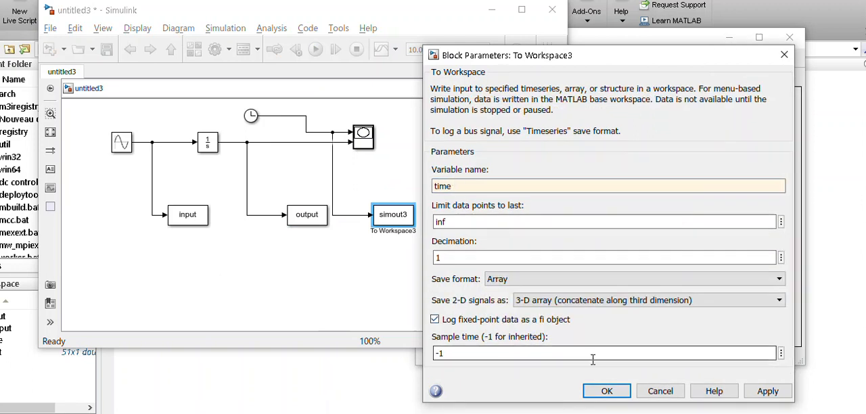
pyautogui.click(607, 392)
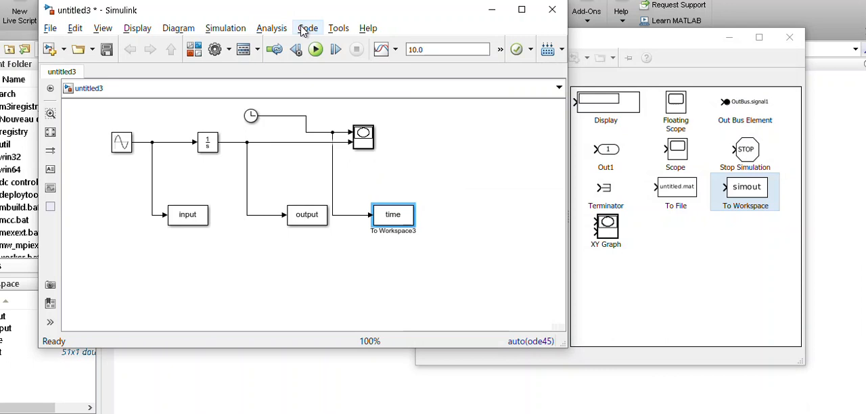
# Run the untitled3 simulation with a stop time of 10.0 and close the XY Graph window it produces
pyautogui.click(316, 49)
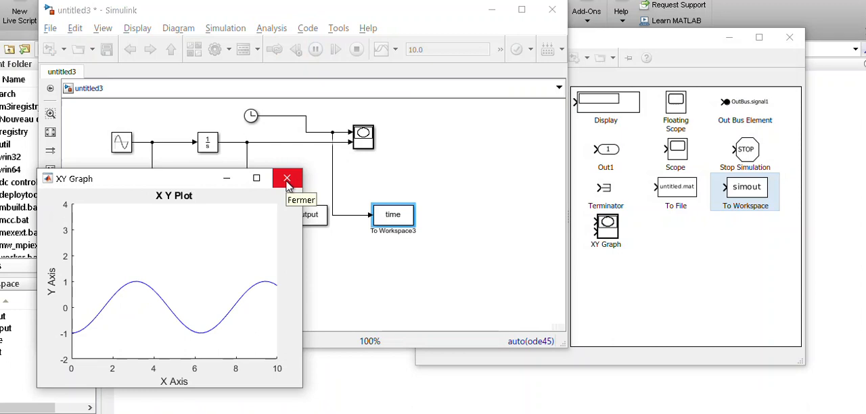
pyautogui.click(287, 181)
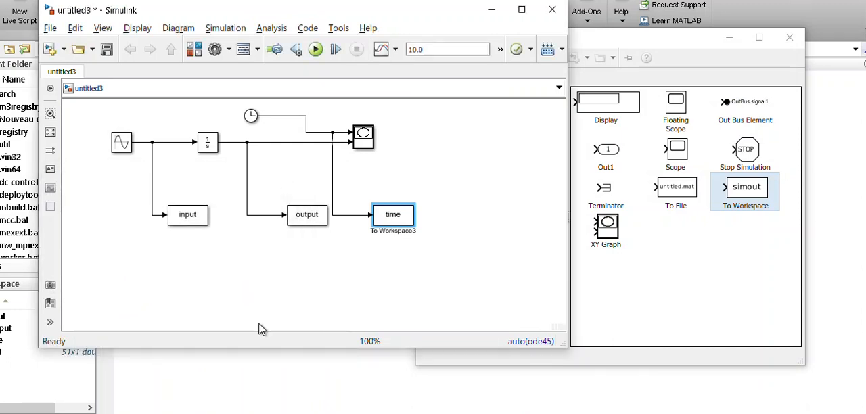
# Plot both exported signals against time from the MATLAB Command Window with plot(time,input,time,output)
pyautogui.click(252, 382)
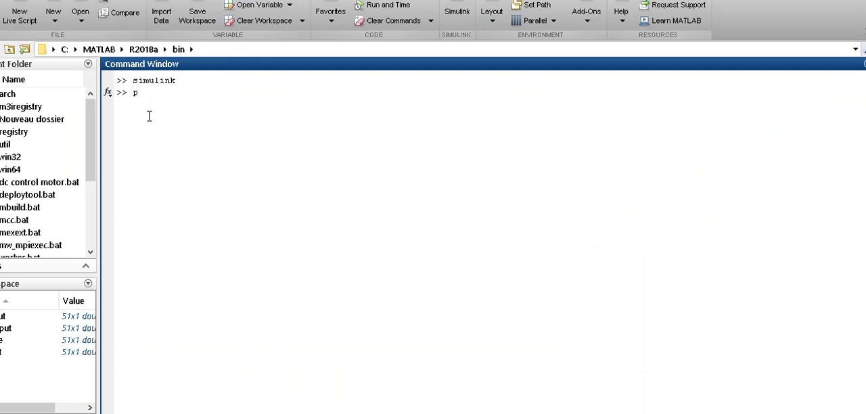
pyautogui.write('plot(')
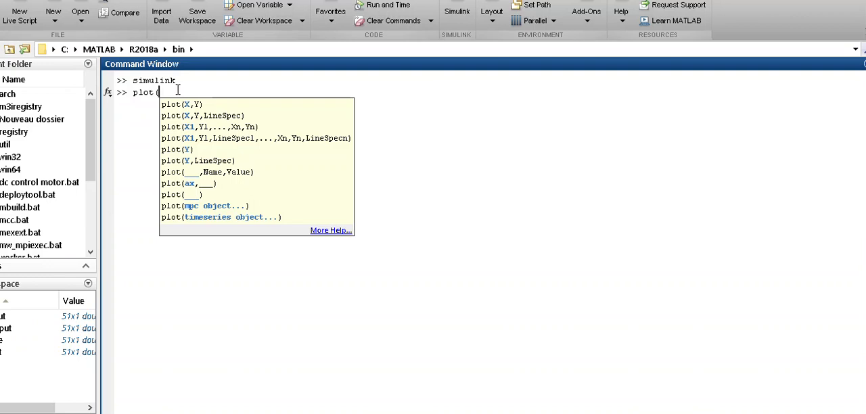
pyautogui.write('time,input')
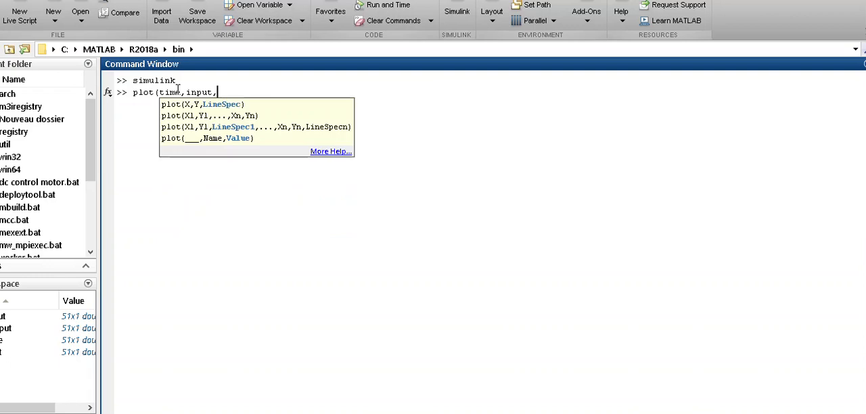
pyautogui.write(',time,outp')
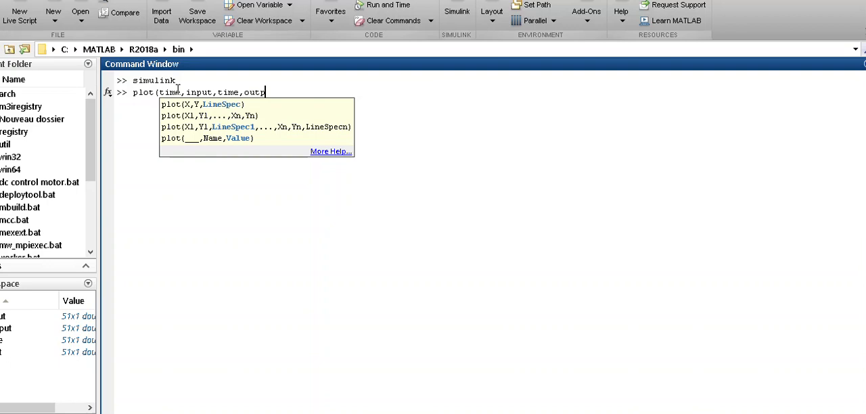
pyautogui.write('ut=')
pyautogui.write(')')
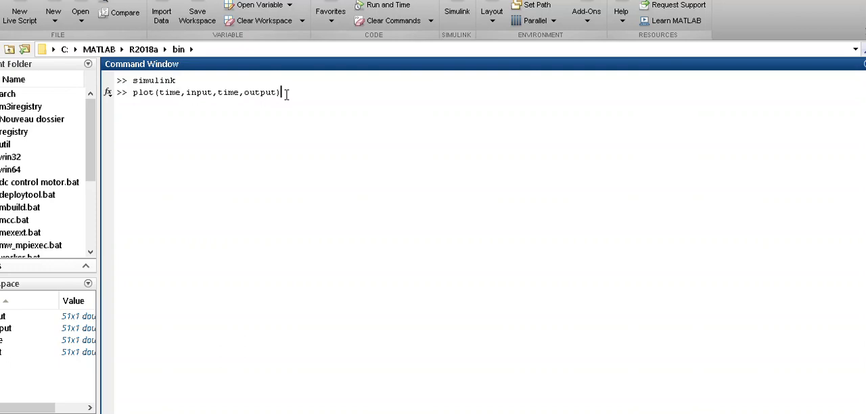
pyautogui.press('Return')
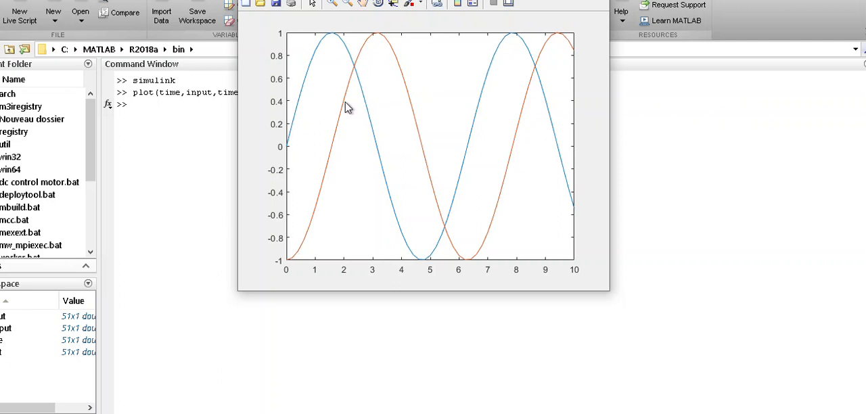
# Turn on the plot's grid with the grid on command and bring Figure 1 to the front
pyautogui.click(156, 111)
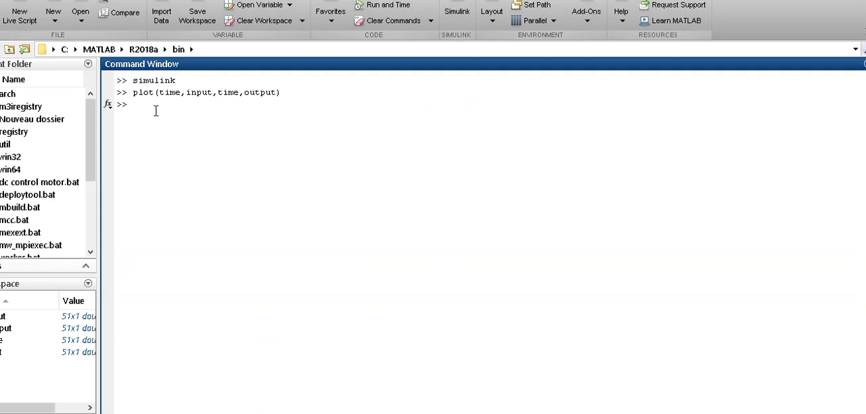
pyautogui.write('grid on')
pyautogui.press('Return')
pyautogui.hotkey('alt', 'Tab')
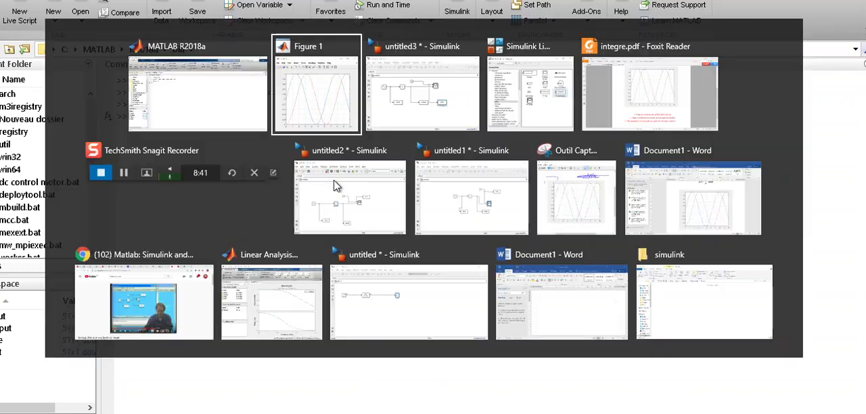
pyautogui.click(294, 106)
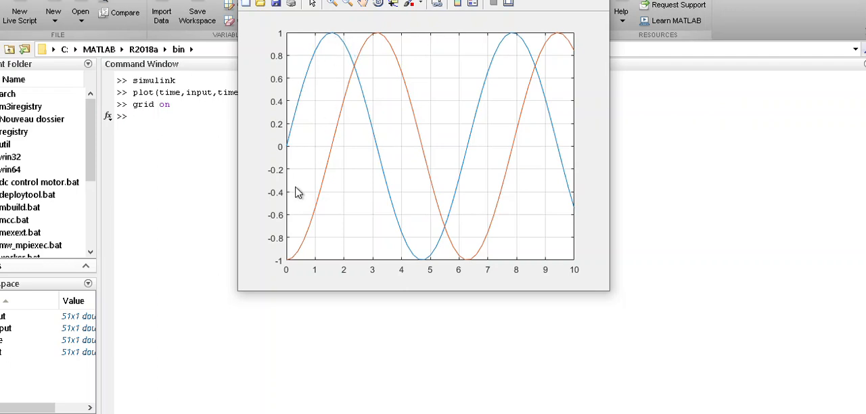
pyautogui.click(283, 262)
# Switch to the untitled3 Simulink model, then move and narrow its window so that it sits beside Figure 1
pyautogui.hotkey('alt', 'Tab')
pyautogui.press('Tab')
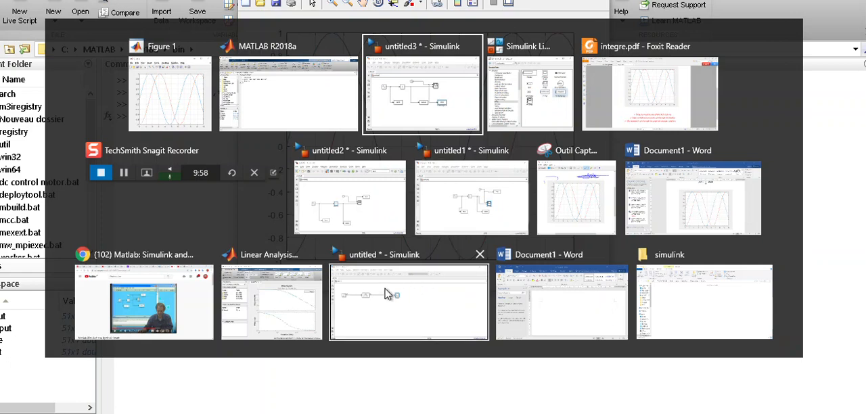
pyautogui.press('Tab')
pyautogui.press('Tab')
pyautogui.press('Tab')
pyautogui.press('Tab')
pyautogui.click(404, 111)
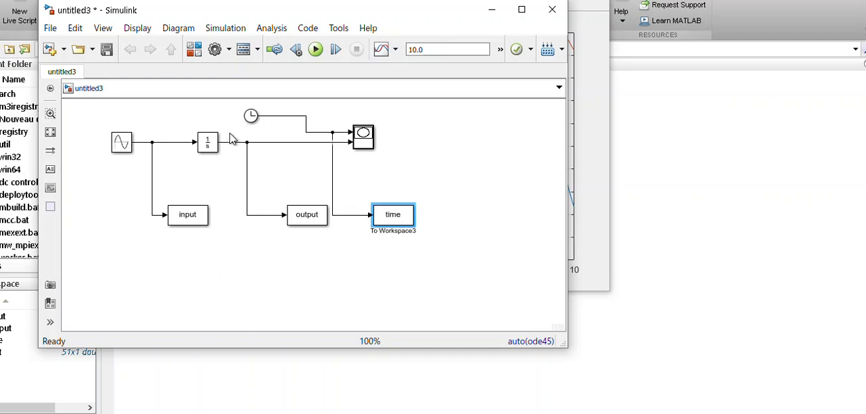
pyautogui.click(210, 150)
pyautogui.moveTo(414, 20); pyautogui.dragTo(712, 61)
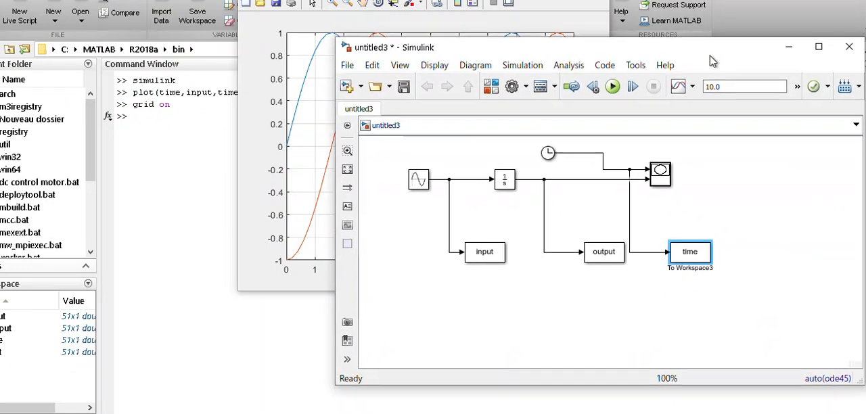
pyautogui.moveTo(336, 266); pyautogui.dragTo(580, 241)
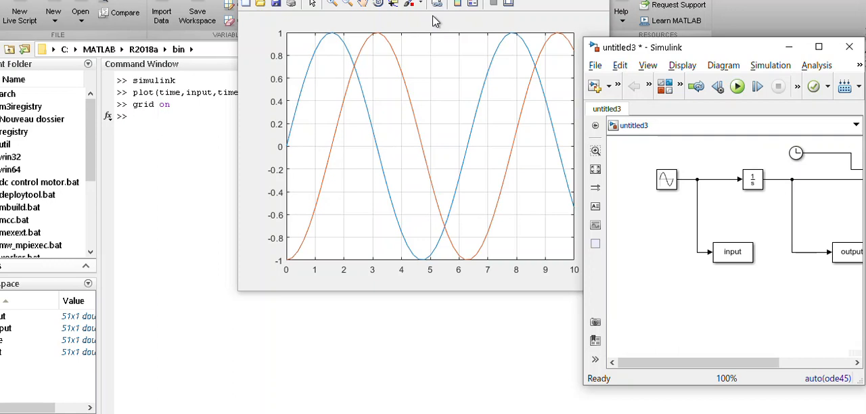
# Switch to integre.pdf in Foxit Reader and review the example's integral formula and reference plot
pyautogui.hotkey('alt', 'Tab')
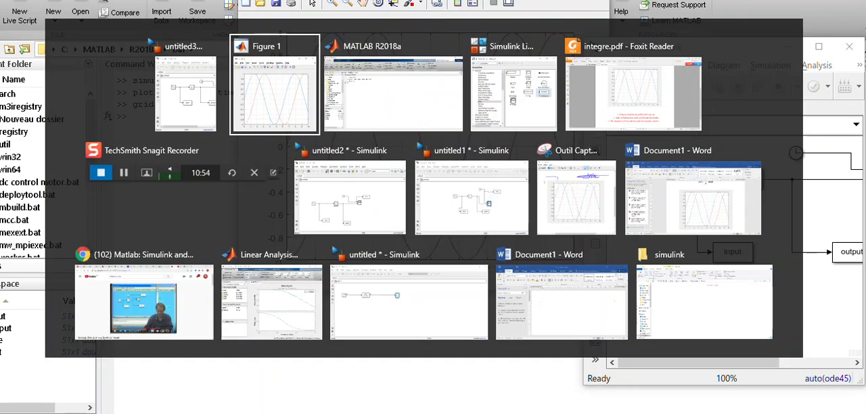
pyautogui.click(649, 103)
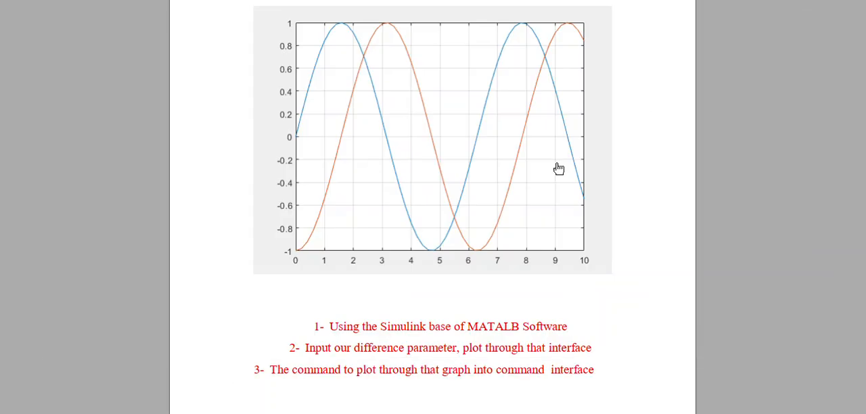
pyautogui.scroll(5, 557, 167)
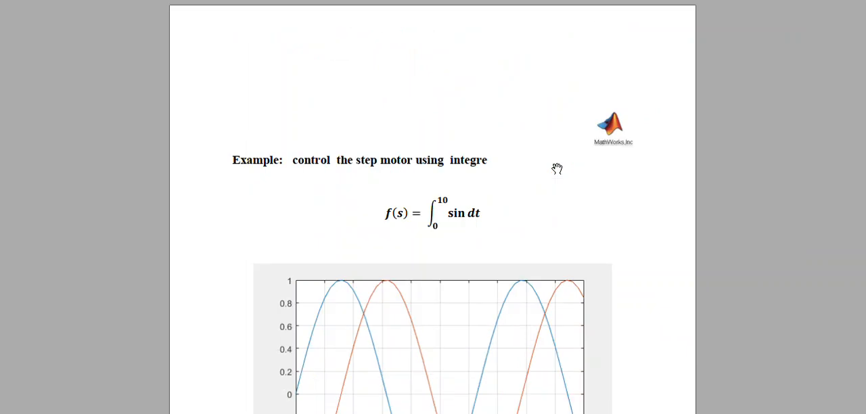
pyautogui.scroll(-3, 556, 169)
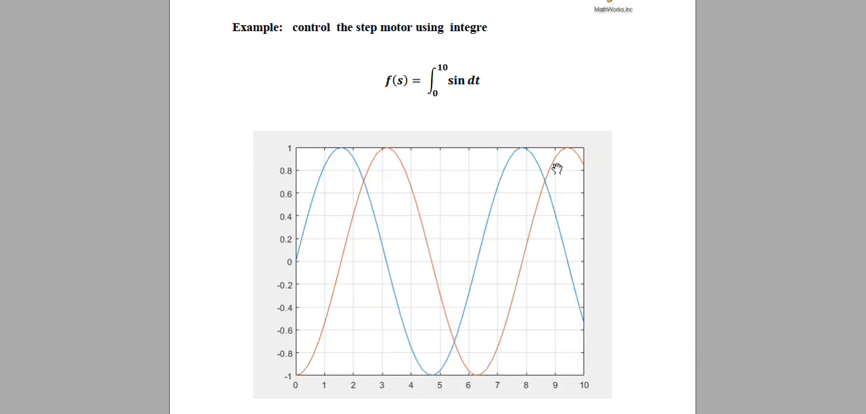